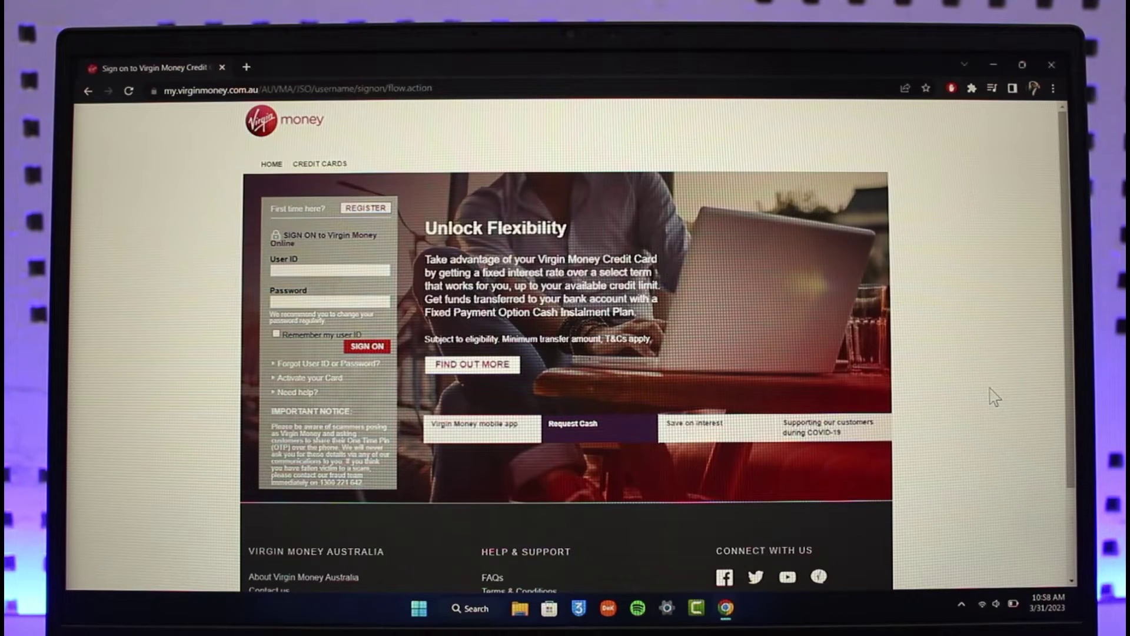
- Trim the address to my.virginmoney.com.au and reload the credit card sign-on page
{"action": "left_click", "coordinate": [265, 89]}
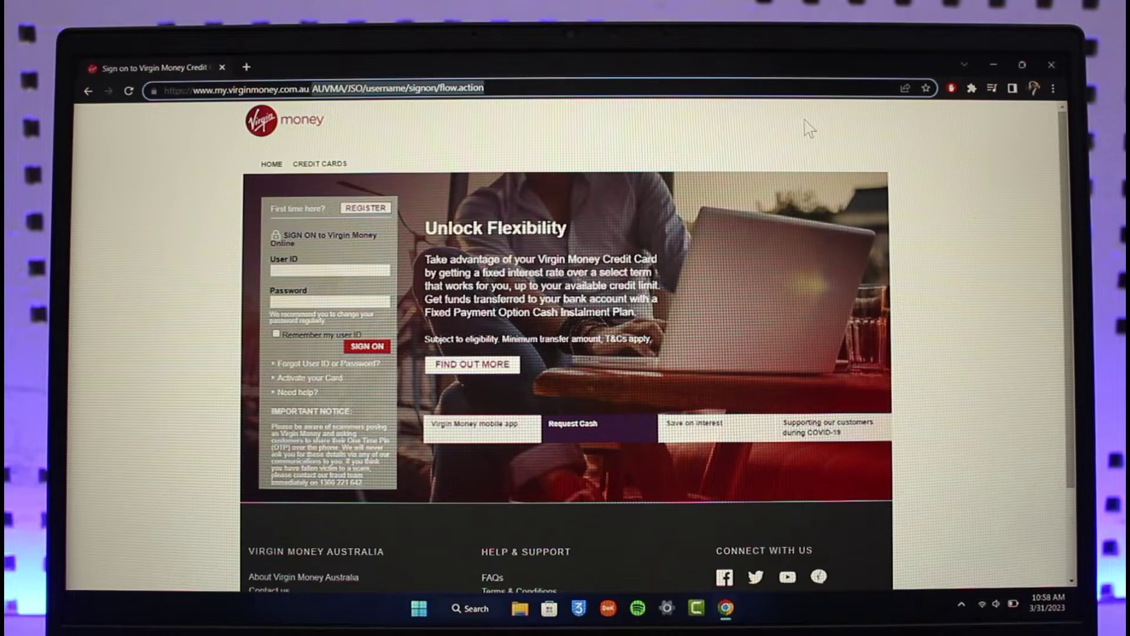
{"action": "key", "text": "BackSpace"}
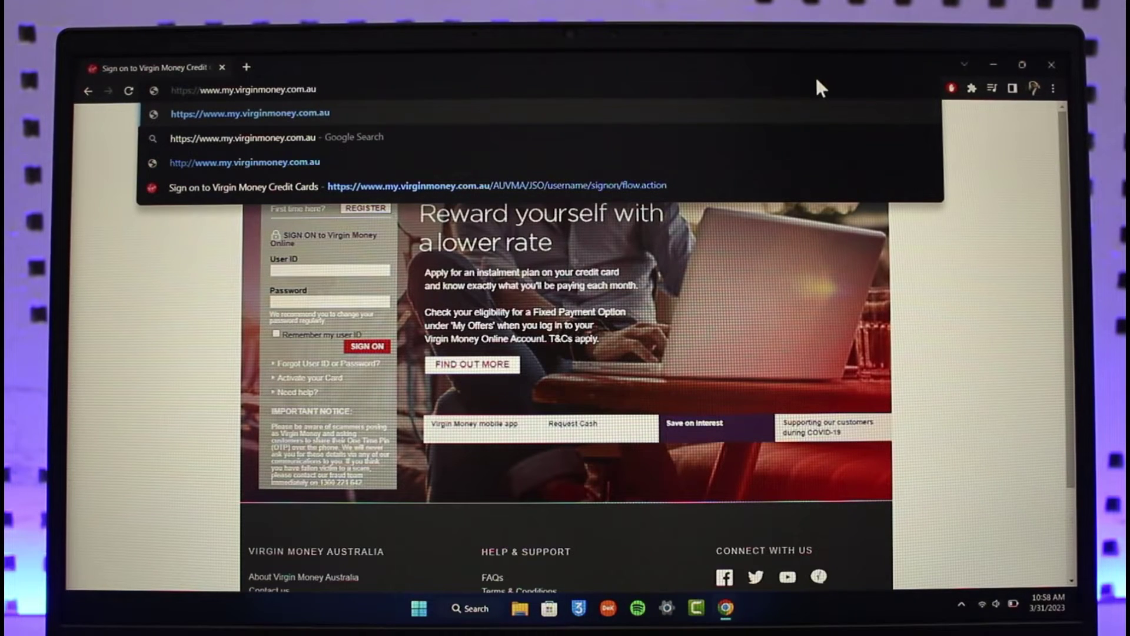
{"action": "key", "text": "Return"}
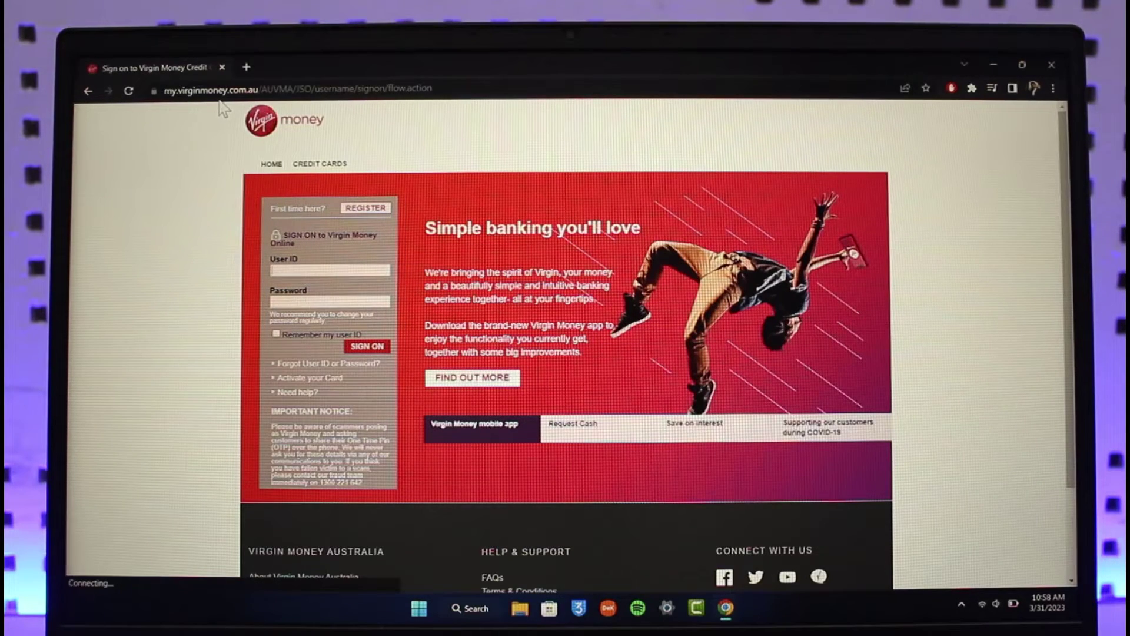
{"action": "scroll", "coordinate": [692, 369], "scroll_direction": "down", "scroll_amount": 2}
{"action": "scroll", "coordinate": [691, 369], "scroll_direction": "up", "scroll_amount": 2}
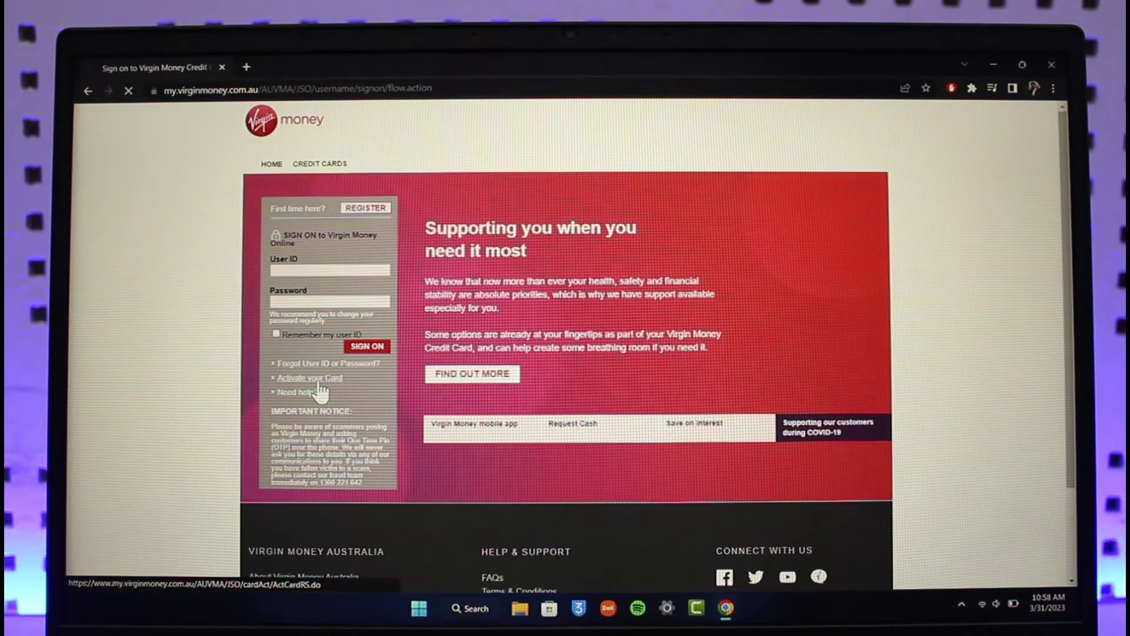
- Follow the 'Activate your Card' link below the login box to the activation page
{"action": "left_click", "coordinate": [311, 378]}
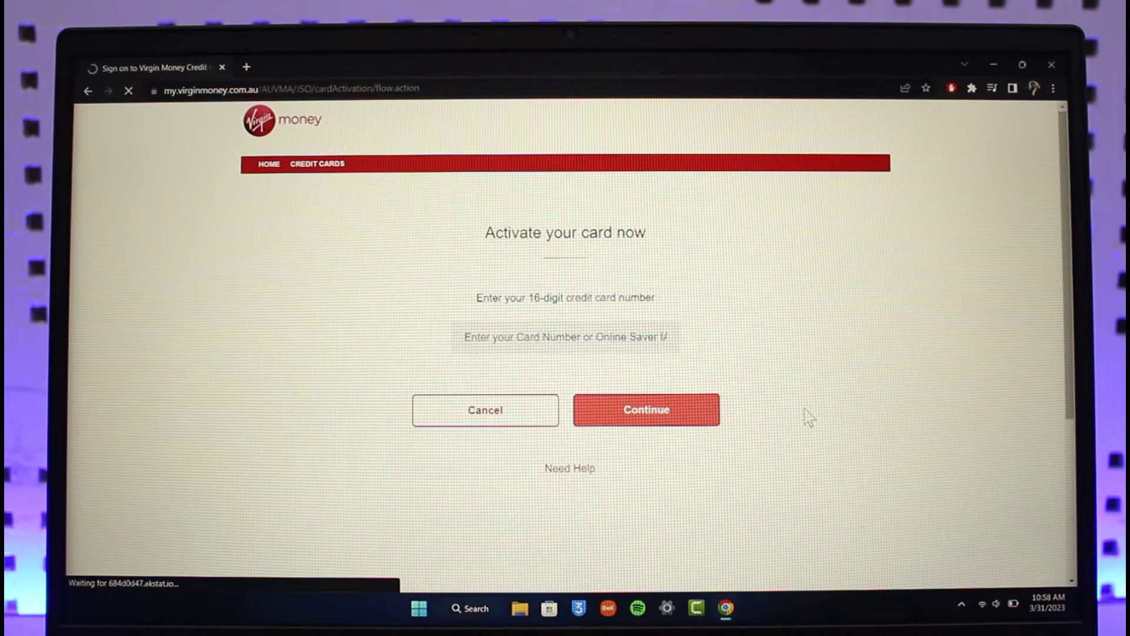
{"action": "left_click", "coordinate": [565, 338]}
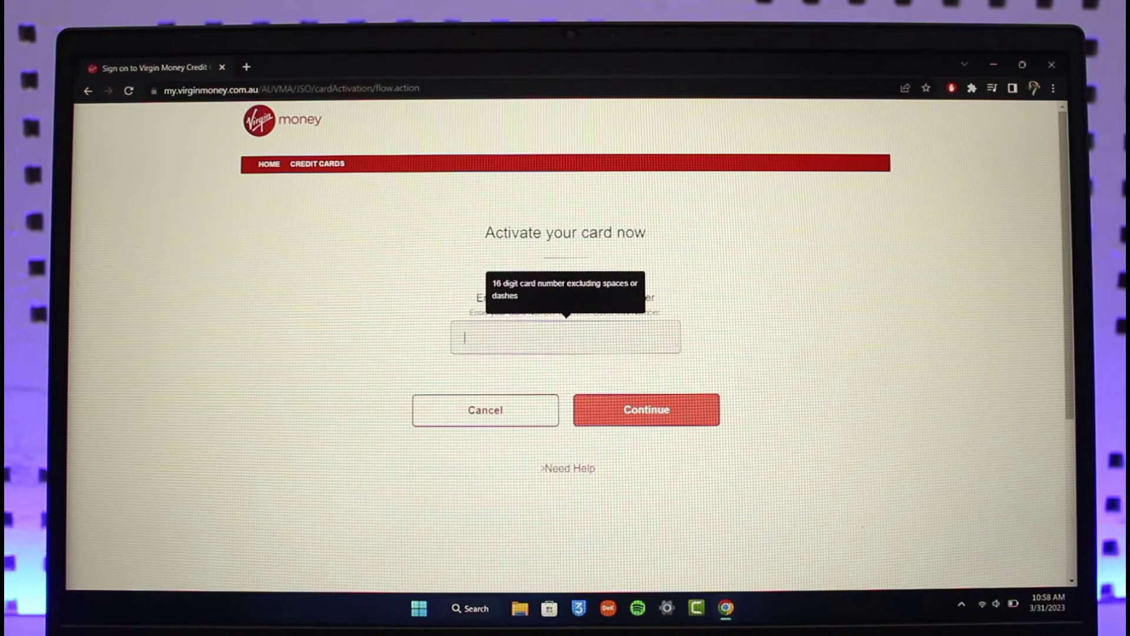
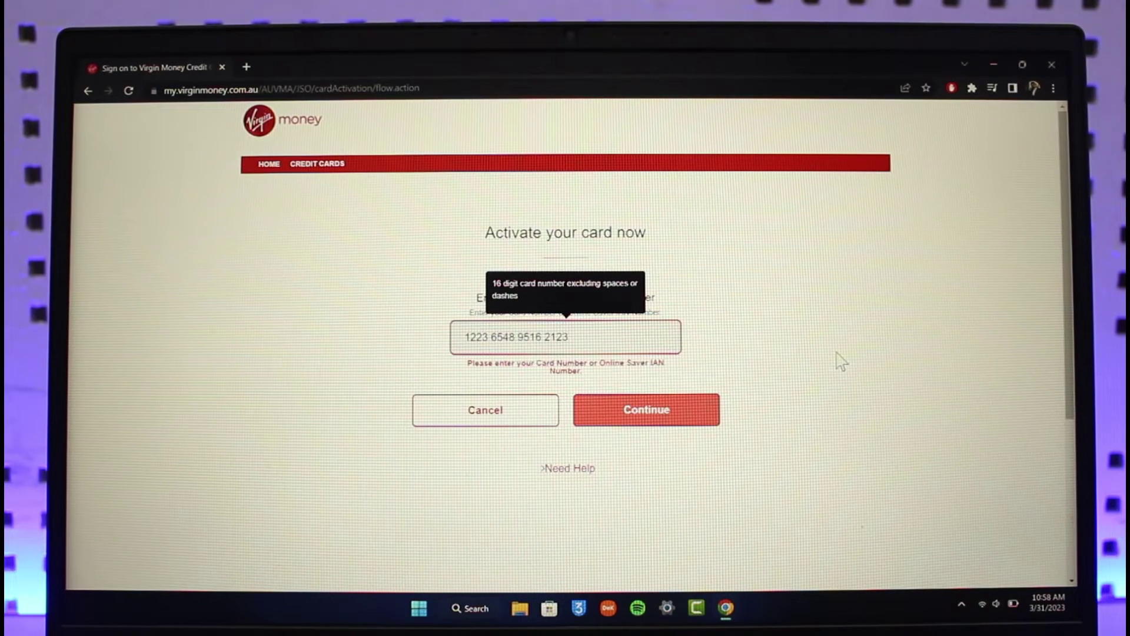
{"action": "left_click_drag", "start_coordinate": [644, 331], "coordinate": [335, 379]}
{"action": "left_click", "coordinate": [575, 343]}
{"action": "left_click_drag", "start_coordinate": [574, 343], "coordinate": [298, 360]}
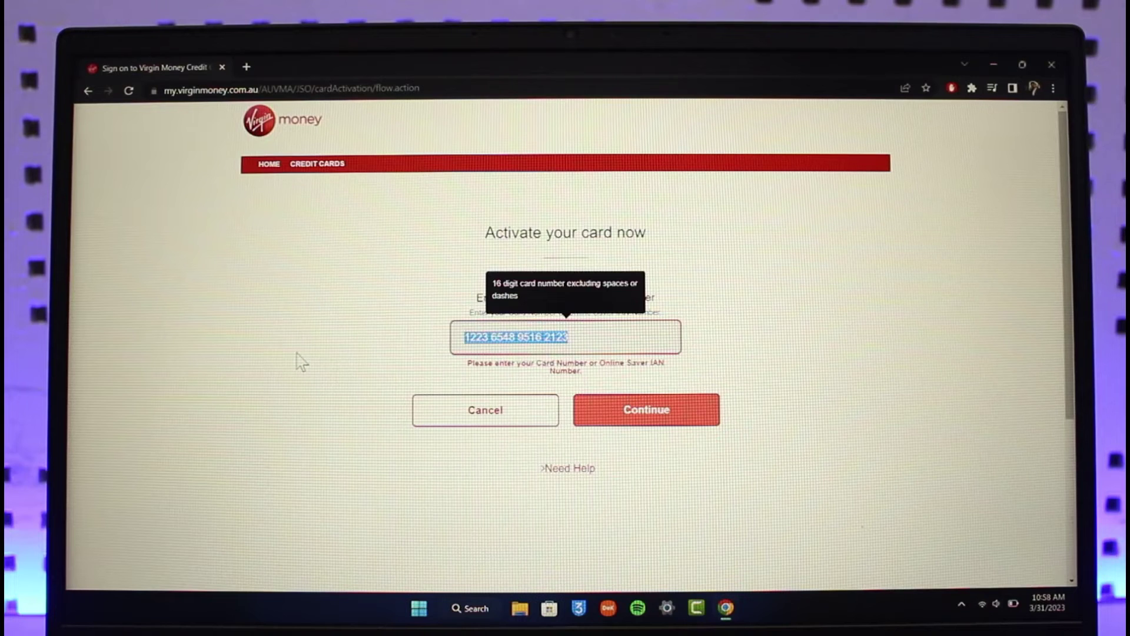
- Continue with the entered card number using the red Continue button
{"action": "left_click", "coordinate": [613, 326]}
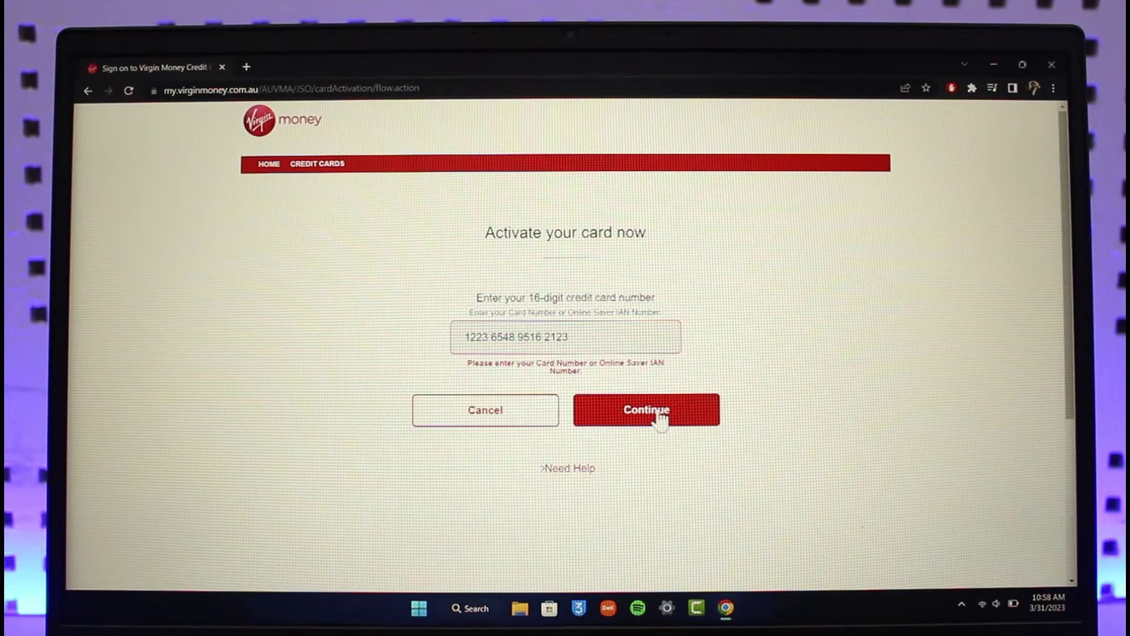